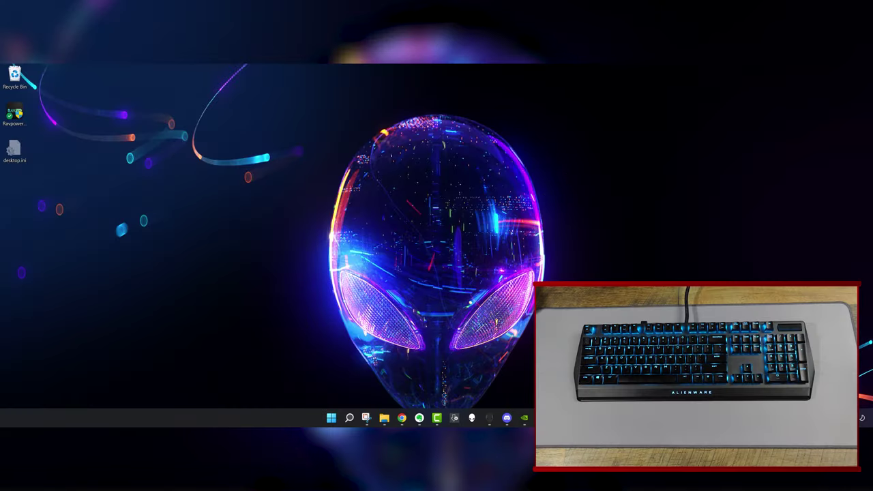
Open Alienware Command Center's FX section and create a new theme named "mouse test"
{"action": "left_click", "coordinate": [491, 418]}
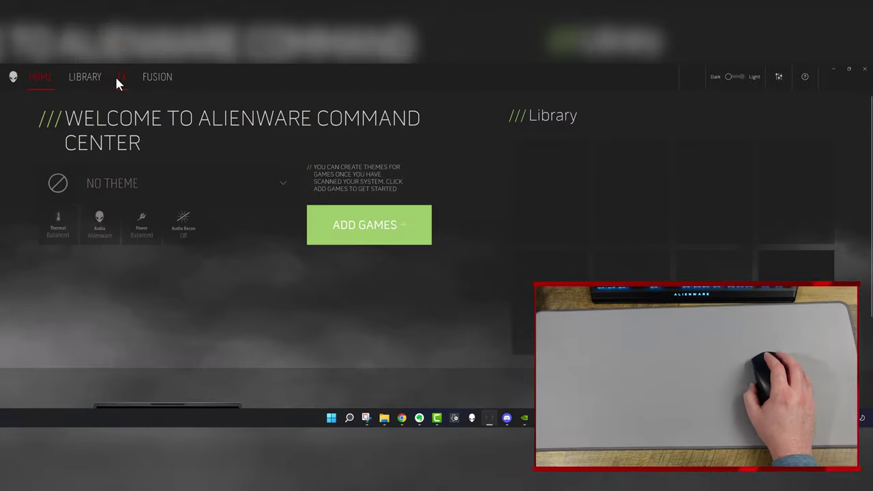
{"action": "left_click", "coordinate": [119, 78]}
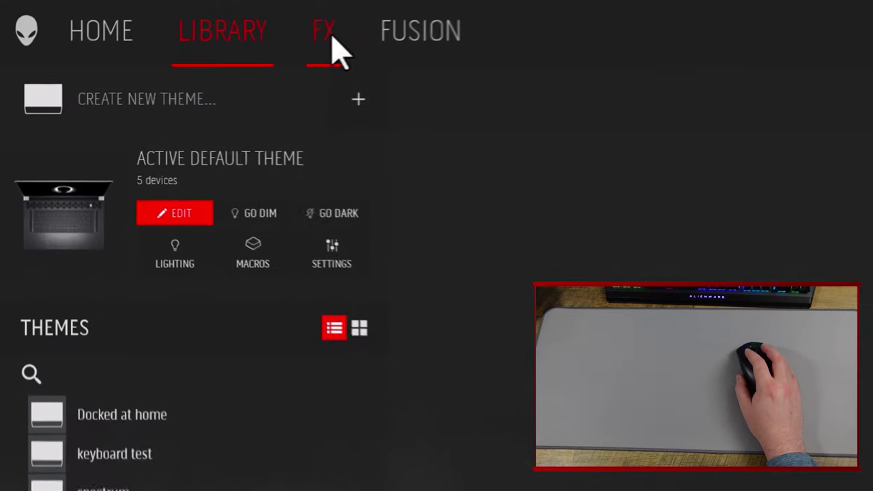
{"action": "left_click", "coordinate": [370, 99]}
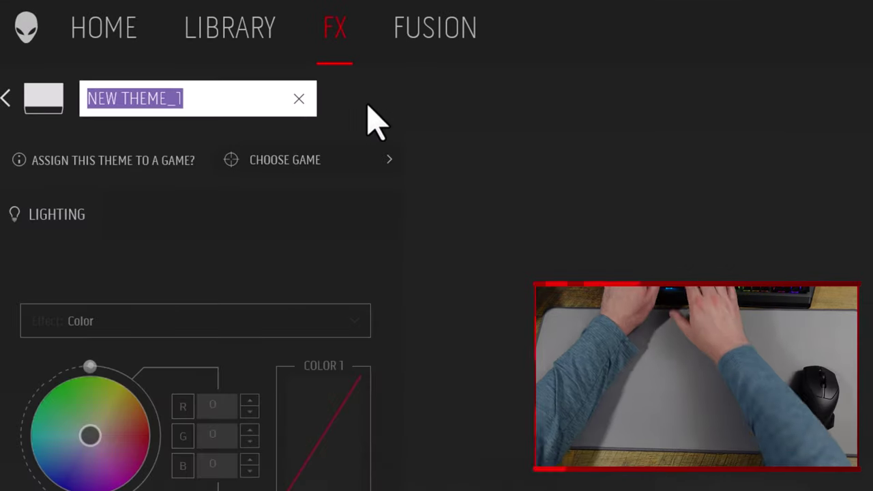
{"action": "type", "text": "d"}
{"action": "key", "text": "BackSpace"}
{"action": "type", "text": "mouse test"}
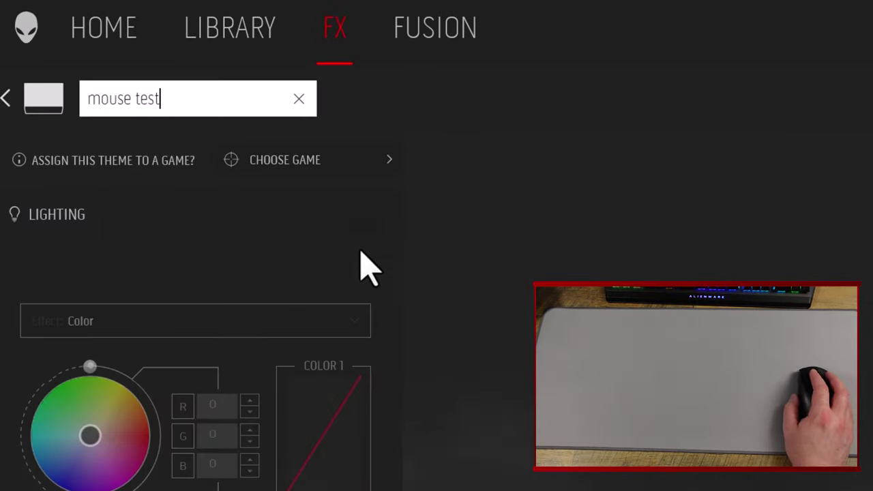
{"action": "left_click", "coordinate": [308, 278]}
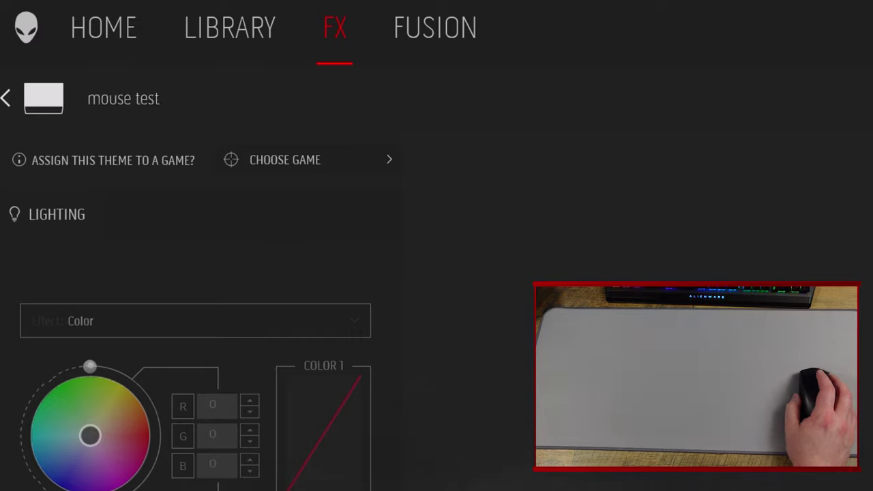
Find the "mouse test" theme among the saved themes and open it for editing
{"action": "left_click", "coordinate": [155, 116]}
{"action": "scroll", "coordinate": [197, 273], "scroll_direction": "down", "scroll_amount": 5}
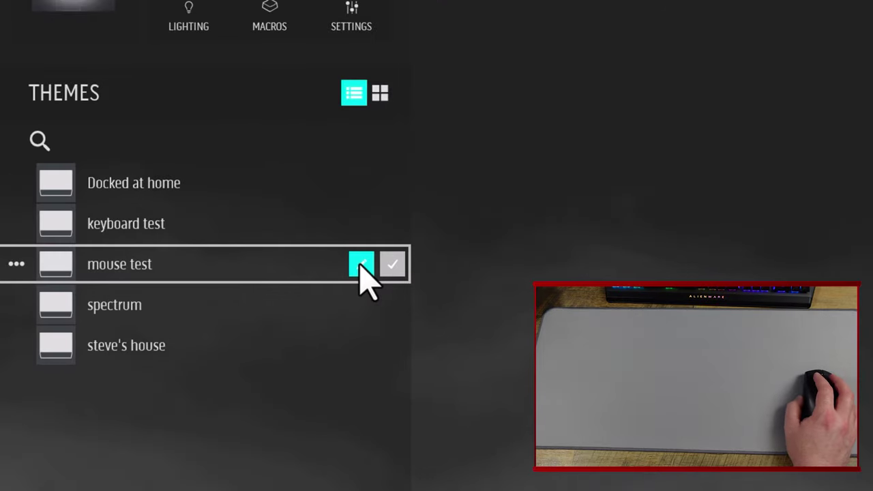
{"action": "left_click", "coordinate": [358, 264]}
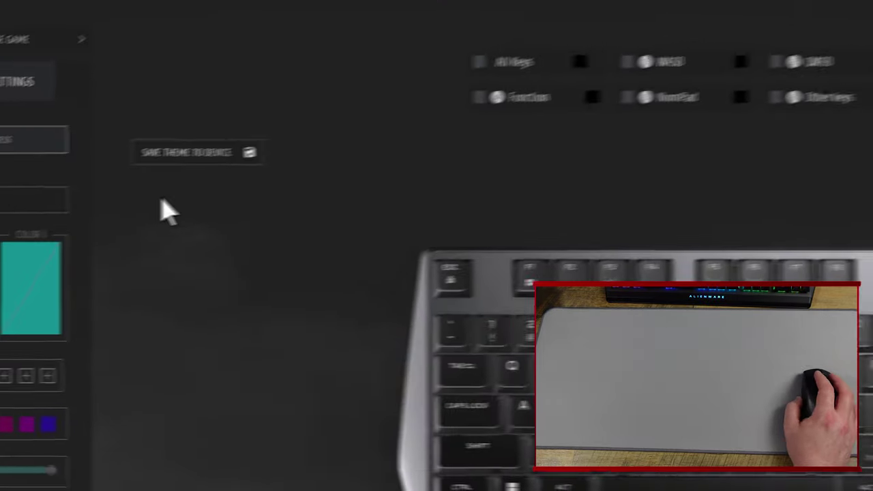
Open the mouse's general settings and review the polling rate delay and the OS-level pointer options
{"action": "left_click", "coordinate": [350, 96]}
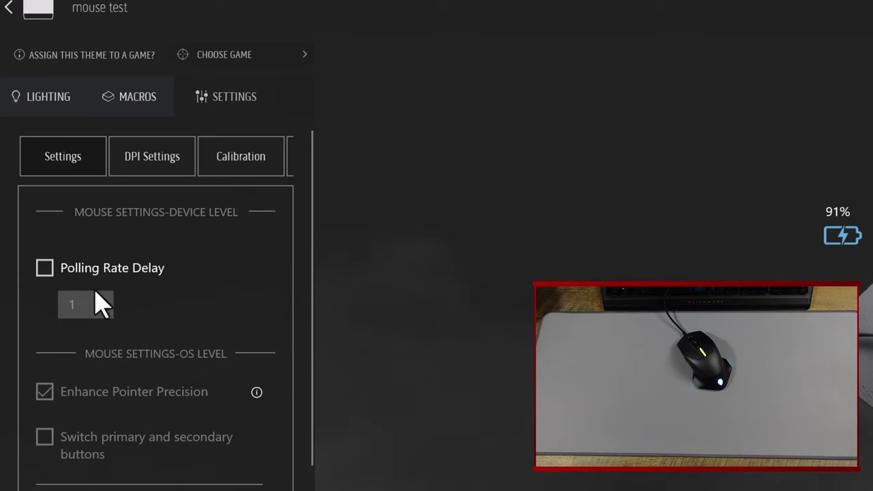
{"action": "scroll", "coordinate": [161, 380], "scroll_direction": "down", "scroll_amount": 4}
{"action": "scroll", "coordinate": [160, 380], "scroll_direction": "up", "scroll_amount": 4}
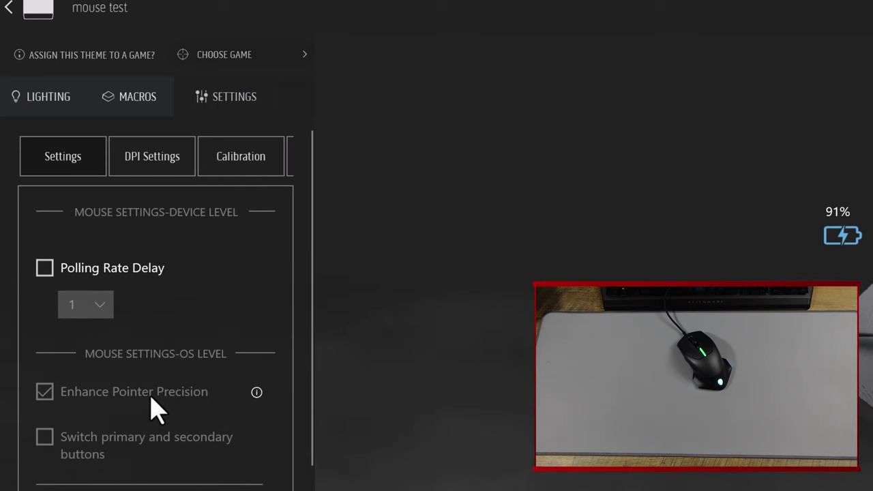
{"action": "scroll", "coordinate": [136, 430], "scroll_direction": "down", "scroll_amount": 4}
{"action": "scroll", "coordinate": [137, 431], "scroll_direction": "up", "scroll_amount": 4}
Look through the mouse's DPI stages, lift-off distance calibration and firmware update pages
{"action": "left_click", "coordinate": [153, 170]}
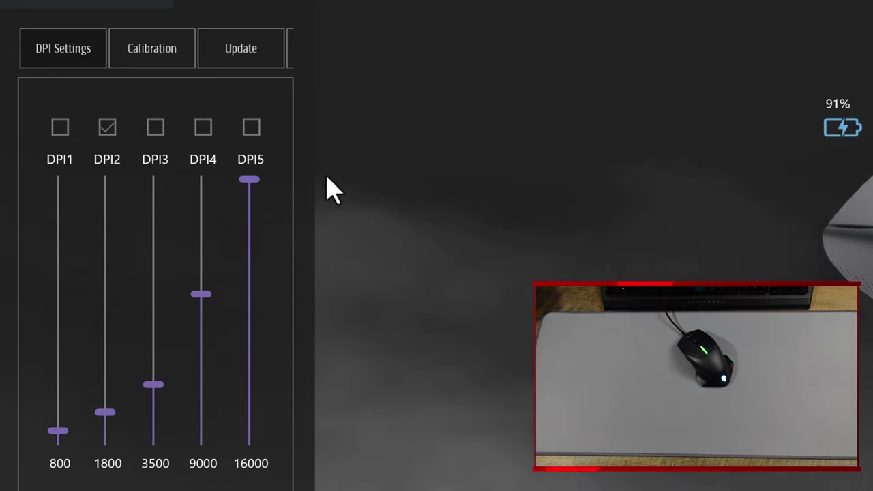
{"action": "left_click", "coordinate": [228, 58]}
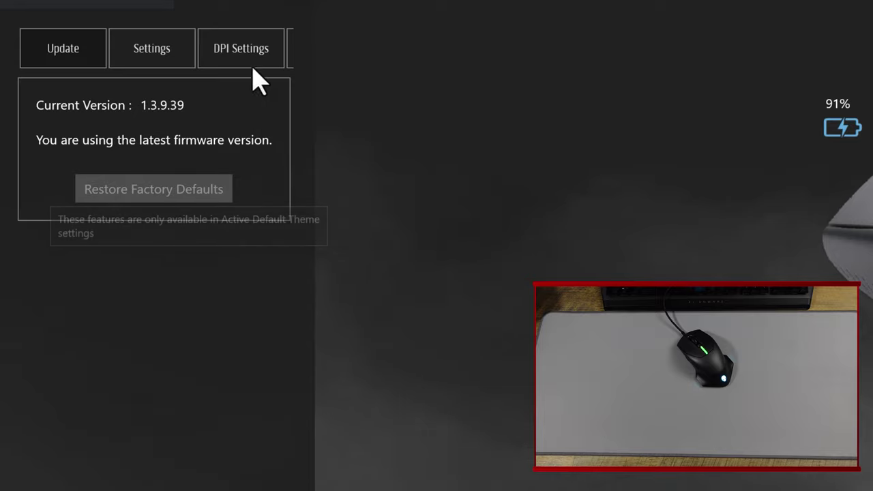
{"action": "left_click", "coordinate": [284, 49]}
{"action": "left_click", "coordinate": [170, 55]}
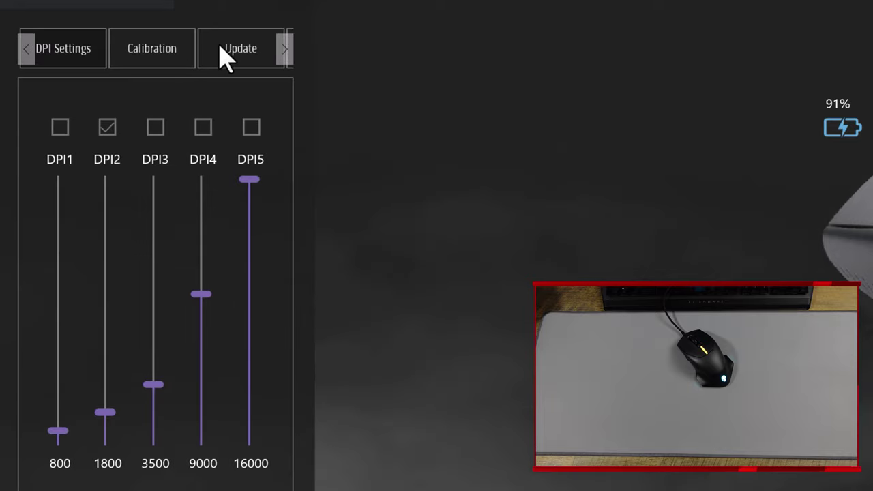
{"action": "left_click", "coordinate": [151, 52]}
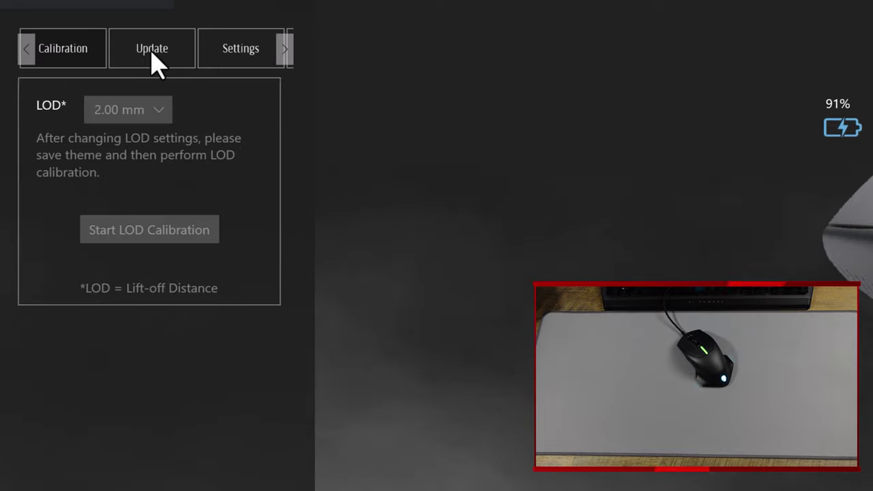
{"action": "left_click", "coordinate": [157, 71]}
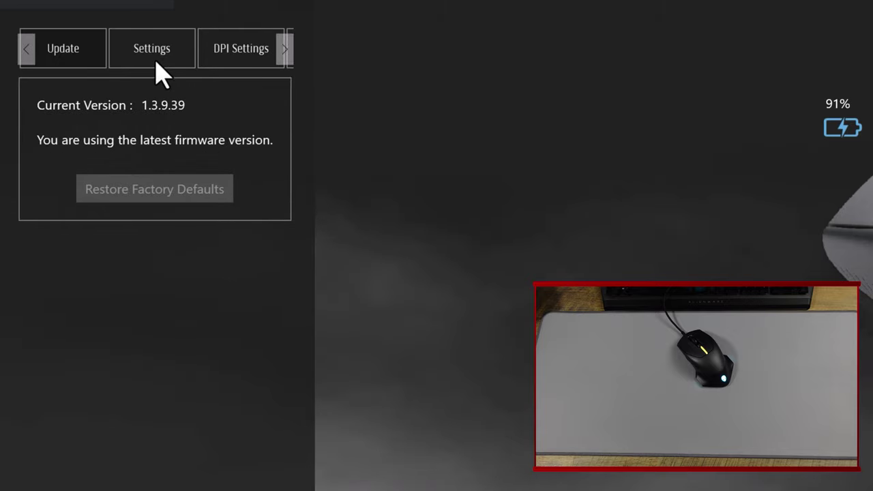
{"action": "left_click", "coordinate": [157, 71]}
{"action": "left_click", "coordinate": [157, 68]}
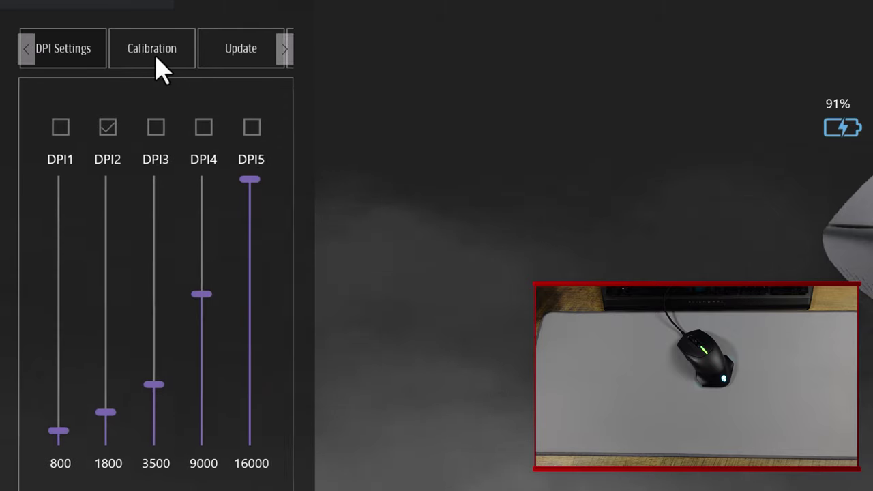
{"action": "left_click", "coordinate": [230, 59]}
{"action": "left_click", "coordinate": [283, 51]}
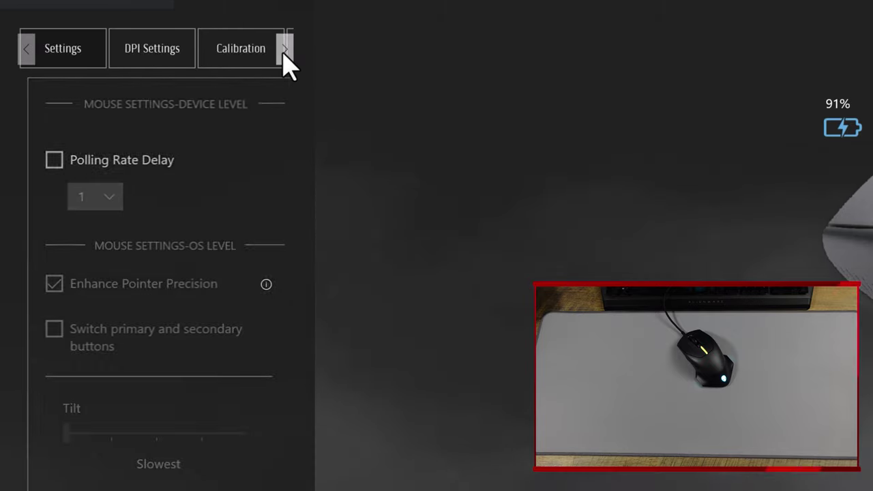
{"action": "left_click", "coordinate": [284, 50]}
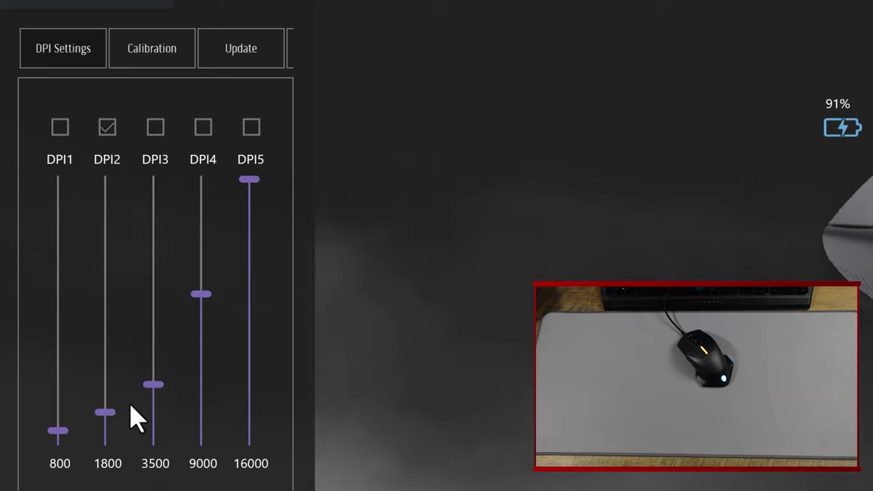
Examine all the macros that can be assigned to the mouse's buttons
{"action": "left_click", "coordinate": [136, 5]}
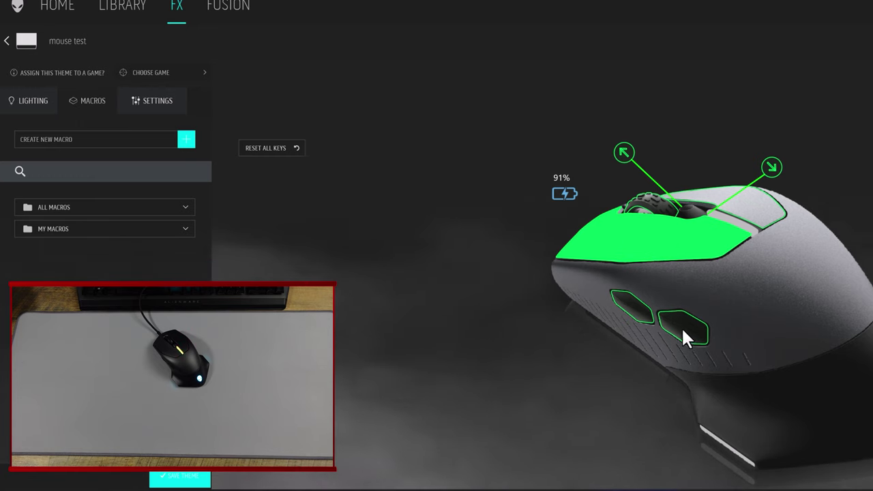
{"action": "left_click", "coordinate": [157, 213]}
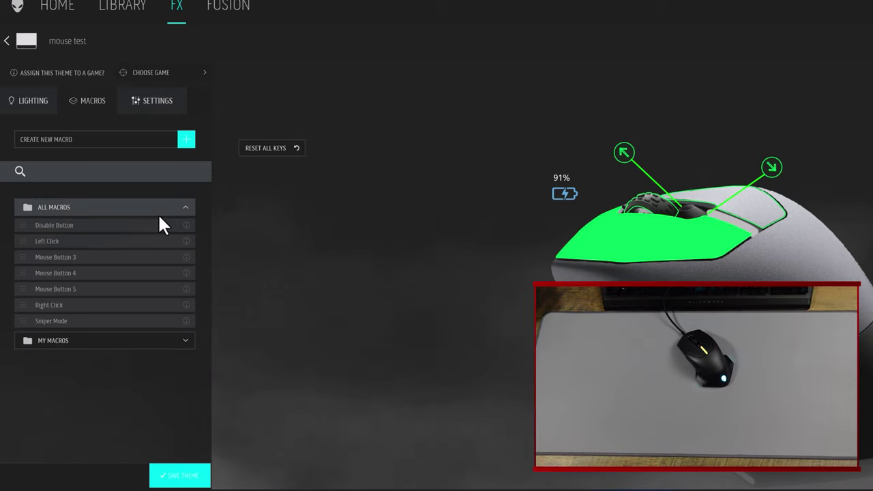
{"action": "left_click", "coordinate": [79, 294]}
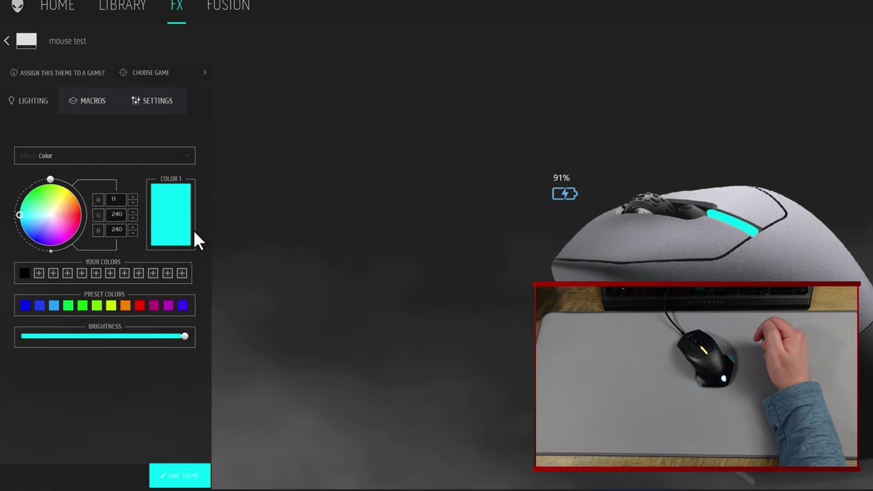
Set the mouse's lighting effect to Pulse
{"action": "left_click", "coordinate": [177, 154]}
{"action": "left_click", "coordinate": [368, 273]}
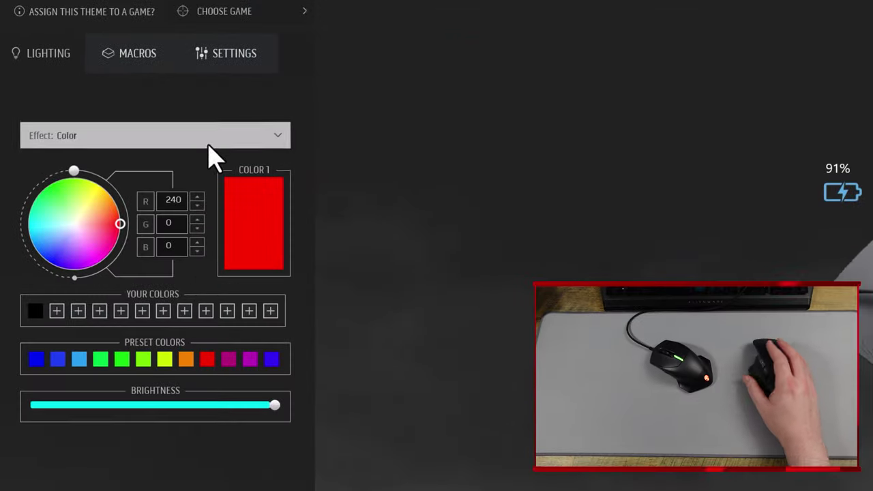
{"action": "left_click", "coordinate": [258, 142]}
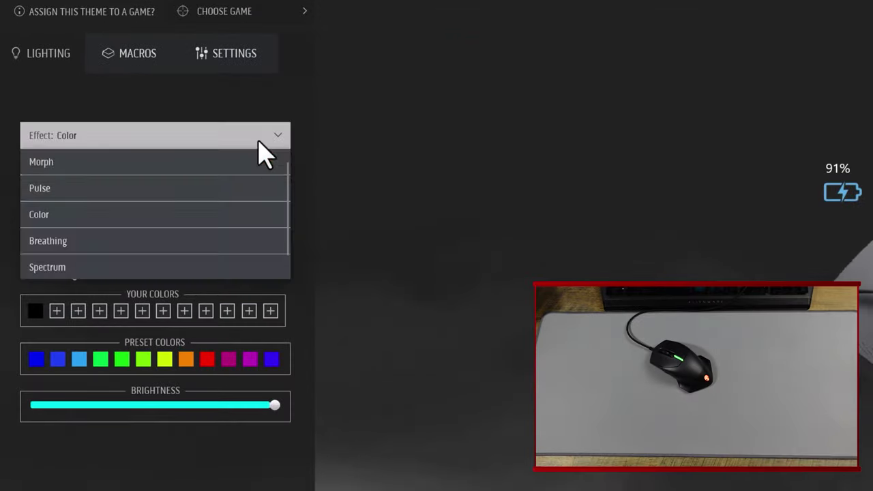
{"action": "left_click", "coordinate": [220, 188]}
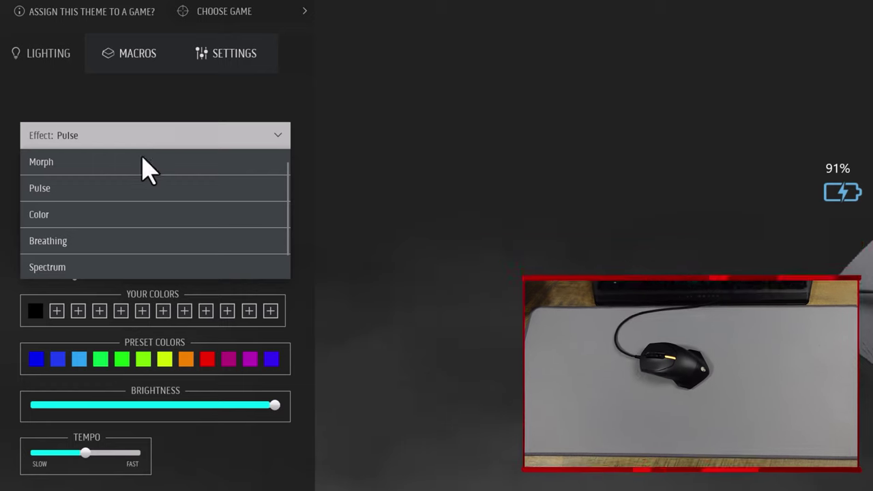
Try the Morph effect on the mouse with preset light blue as Color 2, and change the effect to Color Wave
{"action": "left_click", "coordinate": [126, 164]}
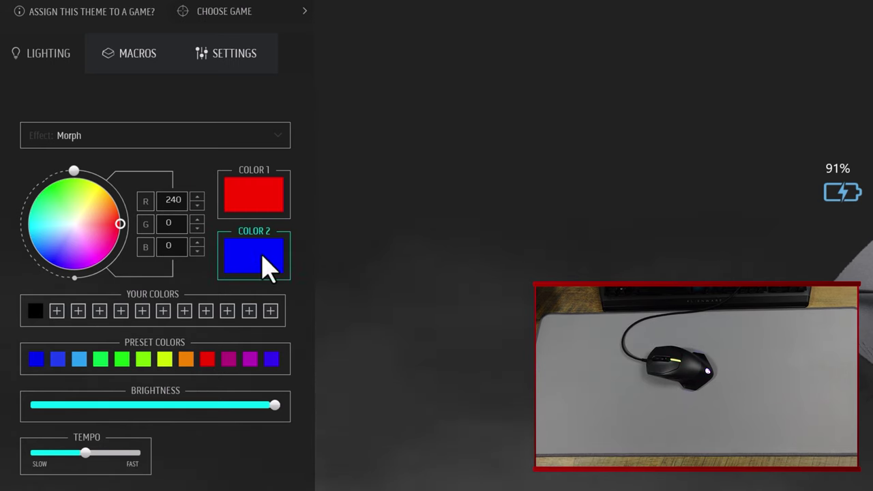
{"action": "left_click", "coordinate": [79, 359]}
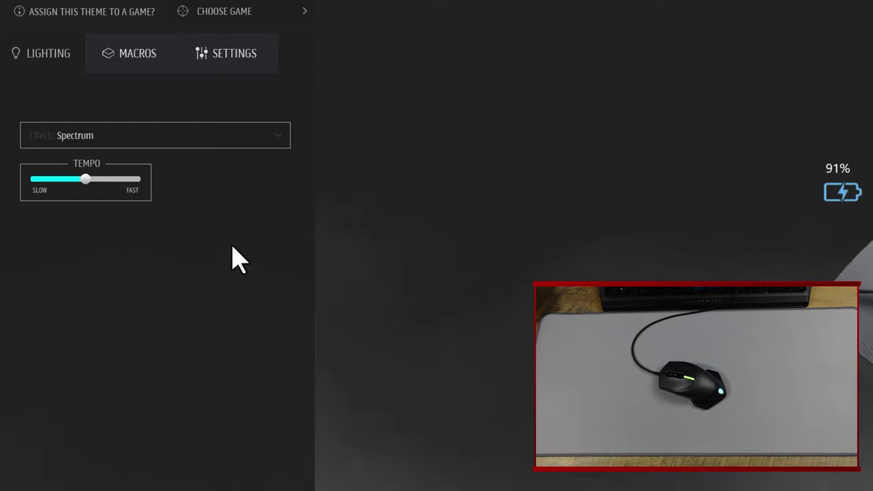
{"action": "left_click", "coordinate": [279, 136]}
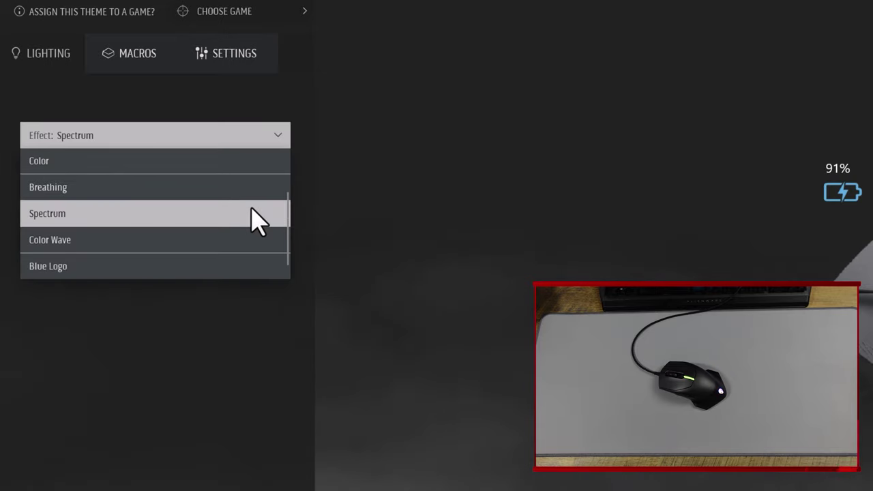
{"action": "left_click", "coordinate": [248, 240]}
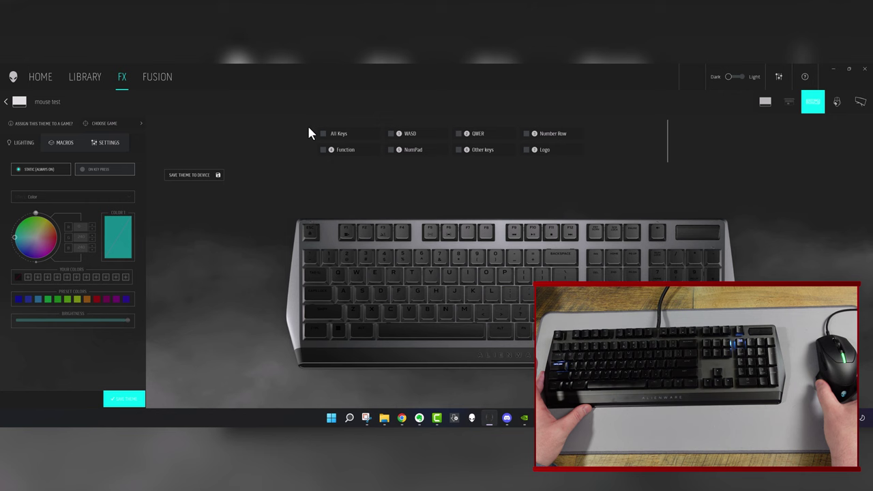
Select all keys of the keyboard and set their static lighting effect to Color
{"action": "left_click", "coordinate": [323, 134]}
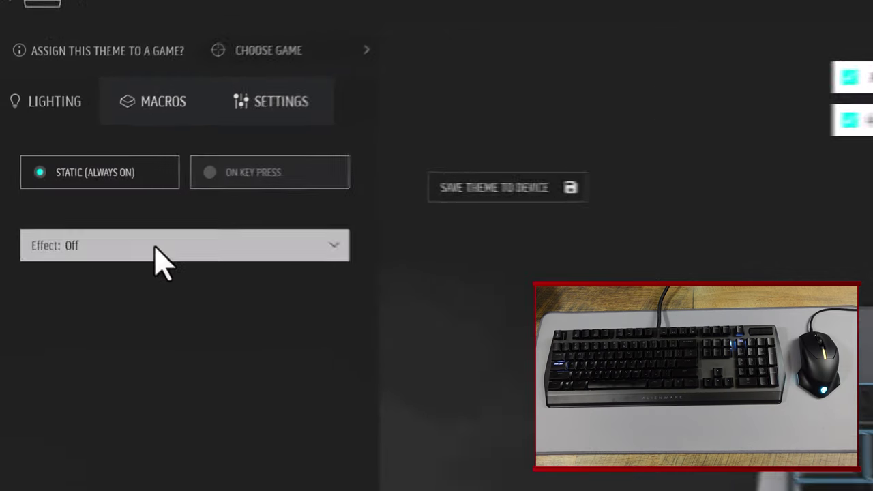
{"action": "left_click", "coordinate": [63, 197]}
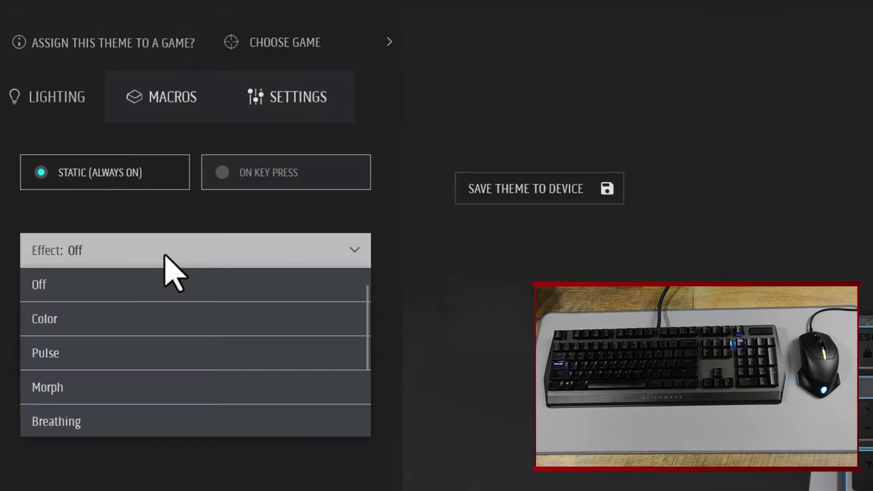
{"action": "left_click", "coordinate": [143, 320]}
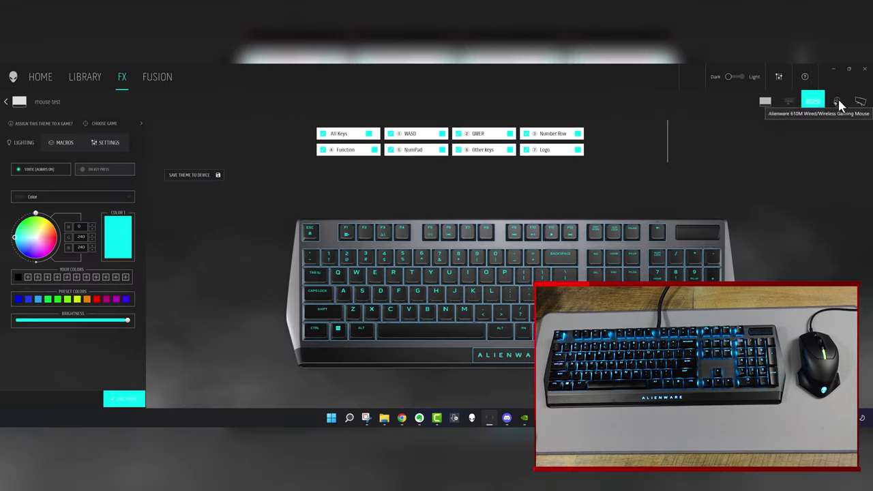
Switch to the Alienware 610M mouse and set its lighting effect to Color
{"action": "left_click", "coordinate": [837, 102]}
{"action": "left_click", "coordinate": [93, 182]}
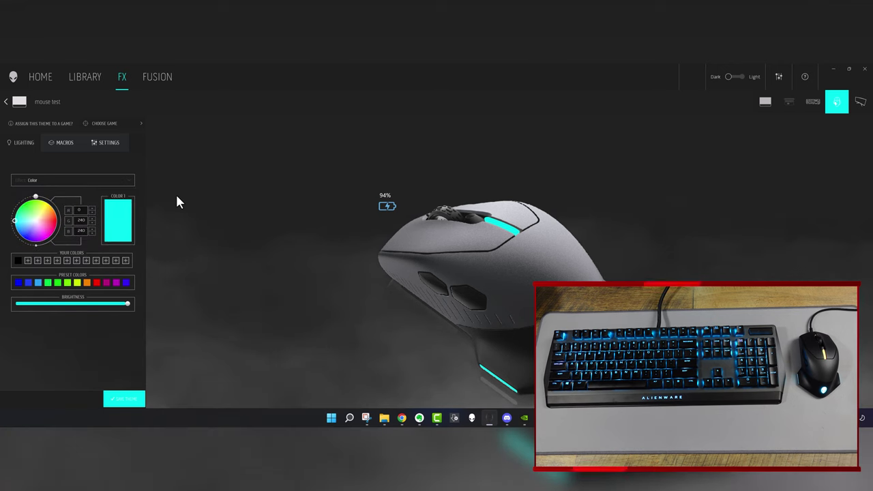
Switch to the keyboard's lighting and back to the mouse, and open the mouse's list of lighting effects
{"action": "left_click", "coordinate": [810, 101]}
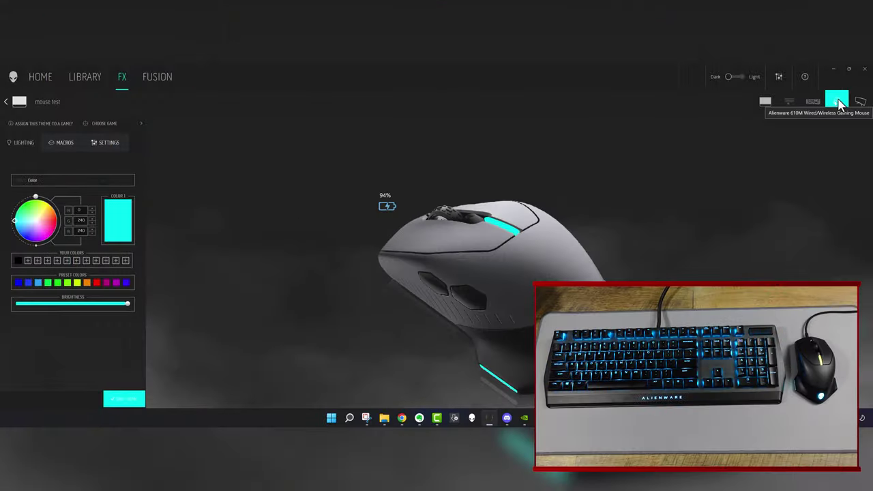
{"action": "left_click", "coordinate": [93, 181]}
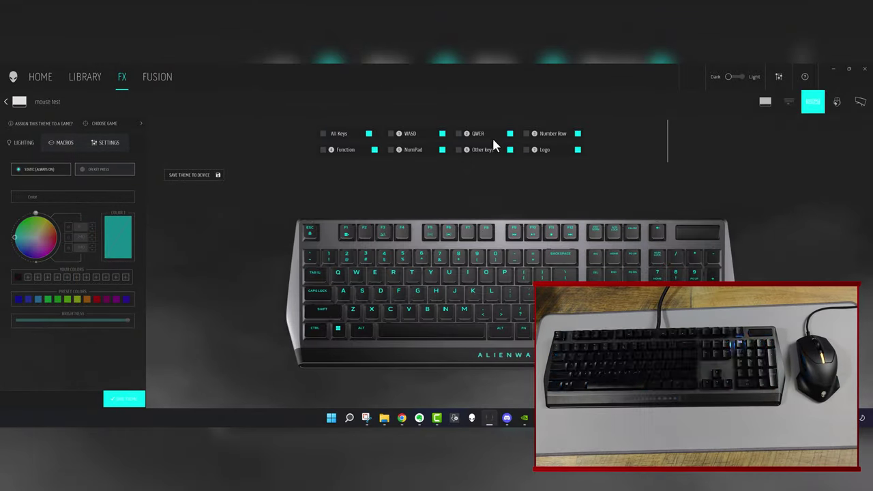
Select all keyboard keys and set their static lighting effect to Morph
{"action": "left_click", "coordinate": [333, 134]}
{"action": "left_click", "coordinate": [129, 197]}
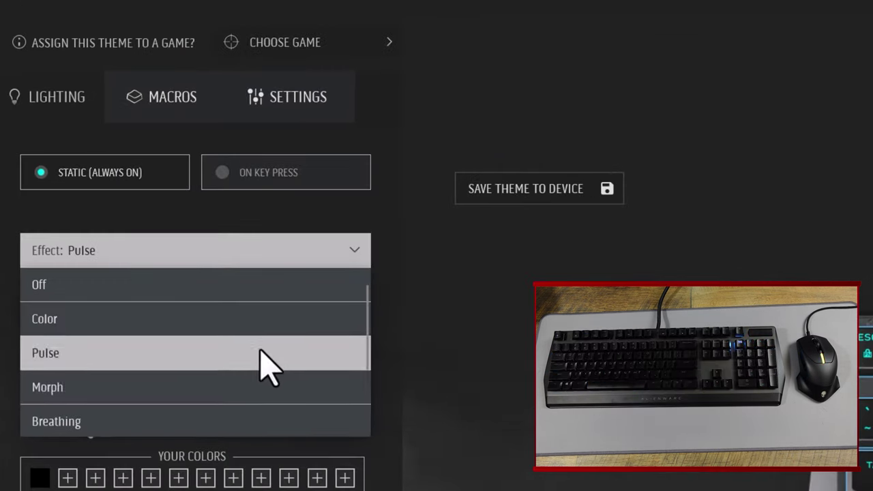
{"action": "left_click", "coordinate": [249, 389]}
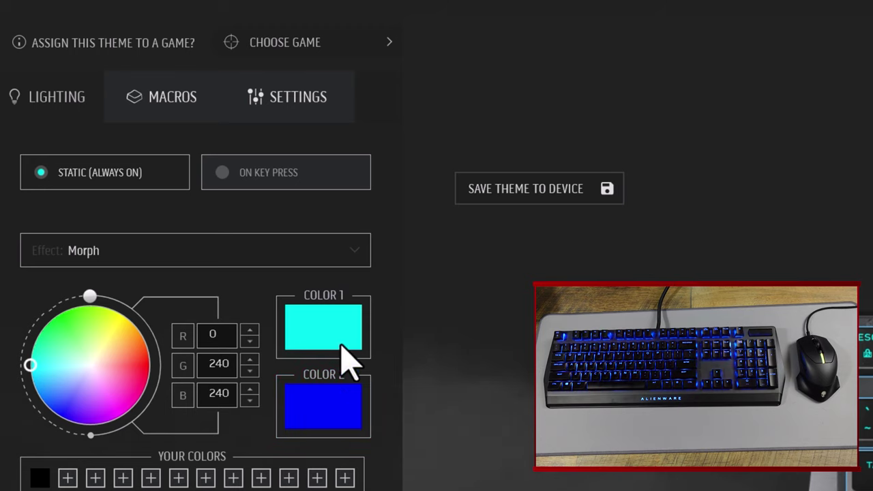
Set the first color of the keyboard's Morph effect to green, and apply the Breathing effect to both the keyboard and the mouse
{"action": "left_click", "coordinate": [152, 411]}
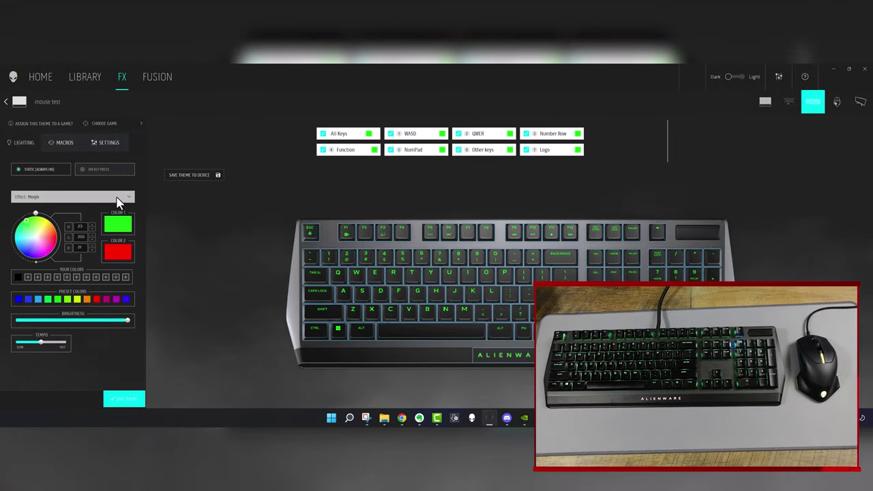
{"action": "left_click", "coordinate": [116, 199]}
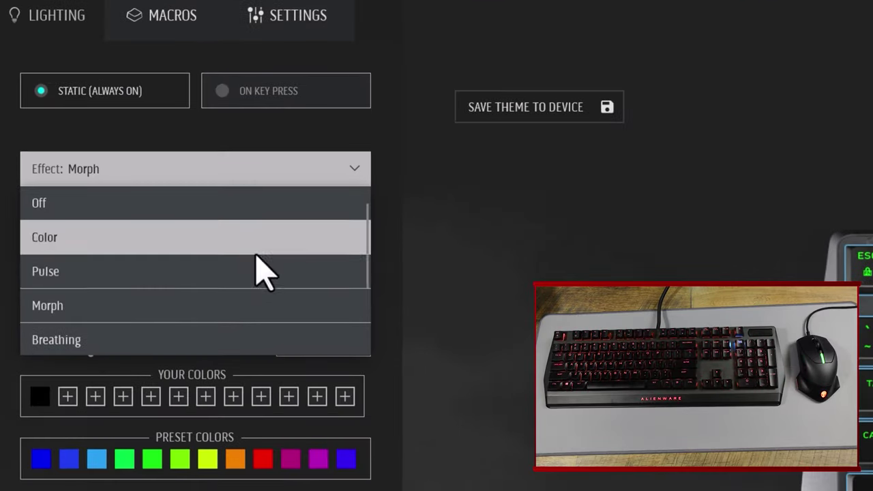
{"action": "scroll", "coordinate": [261, 273], "scroll_direction": "down", "scroll_amount": 1}
{"action": "left_click", "coordinate": [246, 238]}
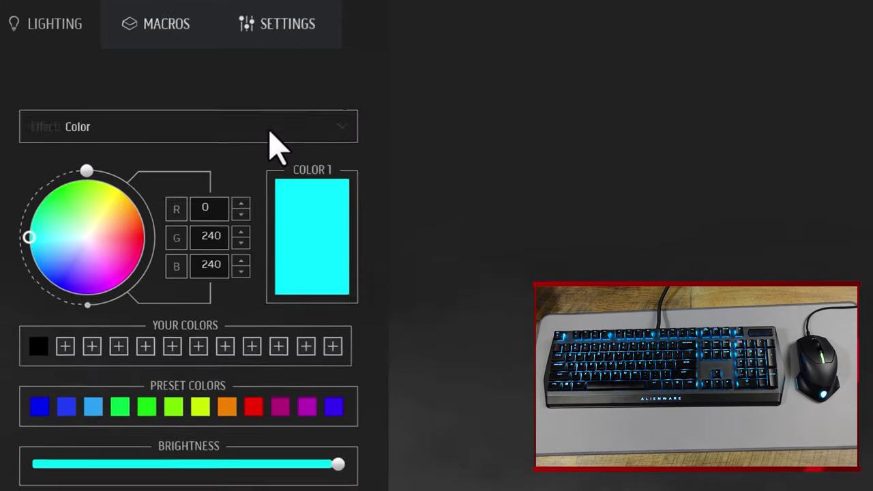
{"action": "left_click", "coordinate": [270, 132]}
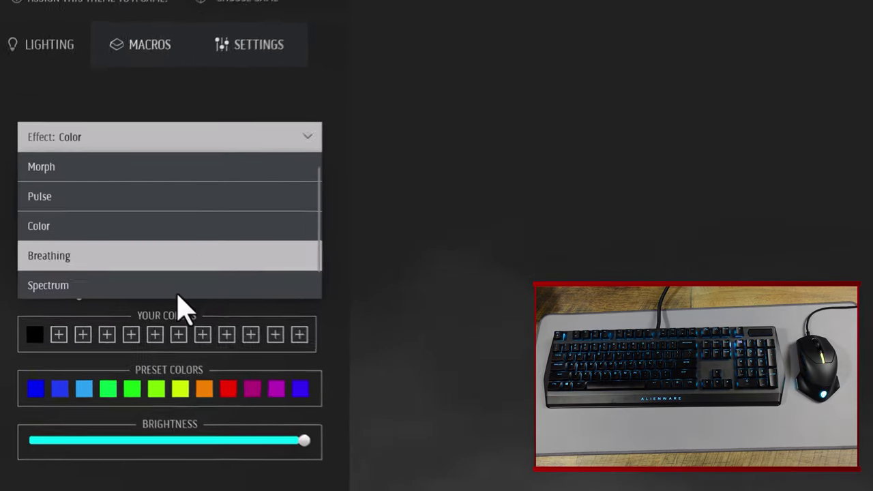
{"action": "left_click", "coordinate": [156, 259]}
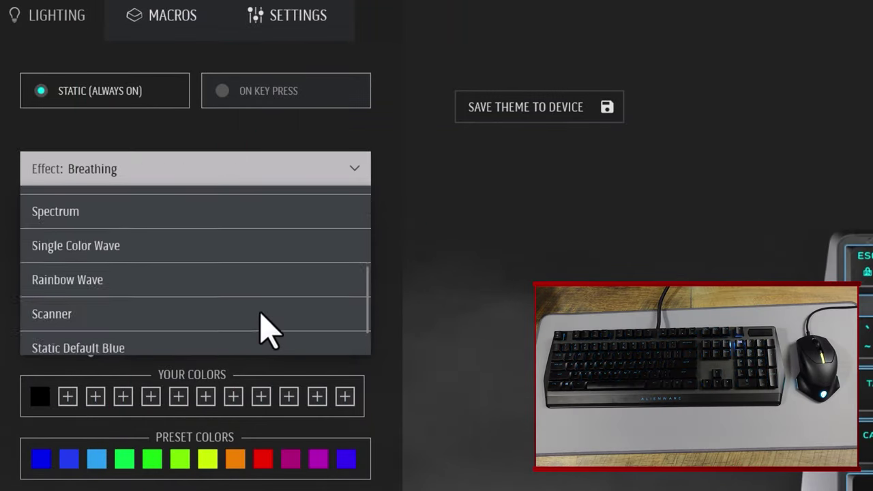
Set the lighting effect of the keyboard and of the Alienware mouse to Spectrum
{"action": "scroll", "coordinate": [262, 319], "scroll_direction": "up", "scroll_amount": 2}
{"action": "left_click", "coordinate": [257, 279]}
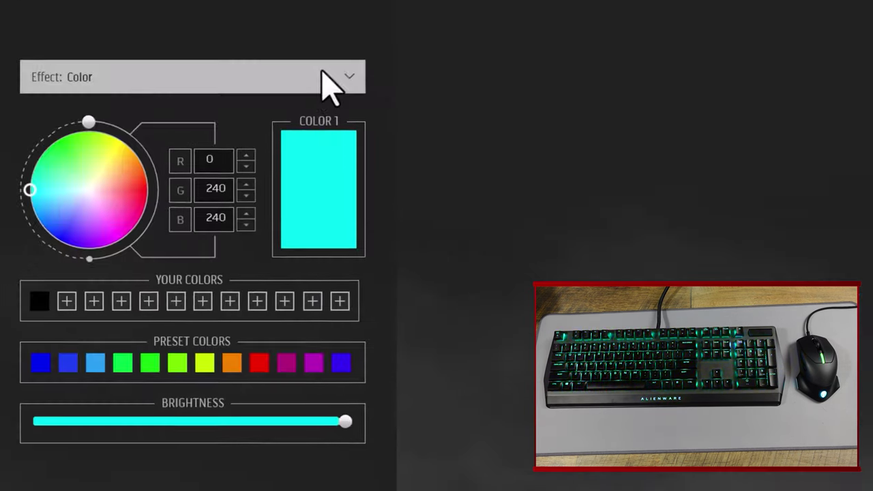
{"action": "left_click", "coordinate": [320, 74]}
{"action": "left_click", "coordinate": [164, 238]}
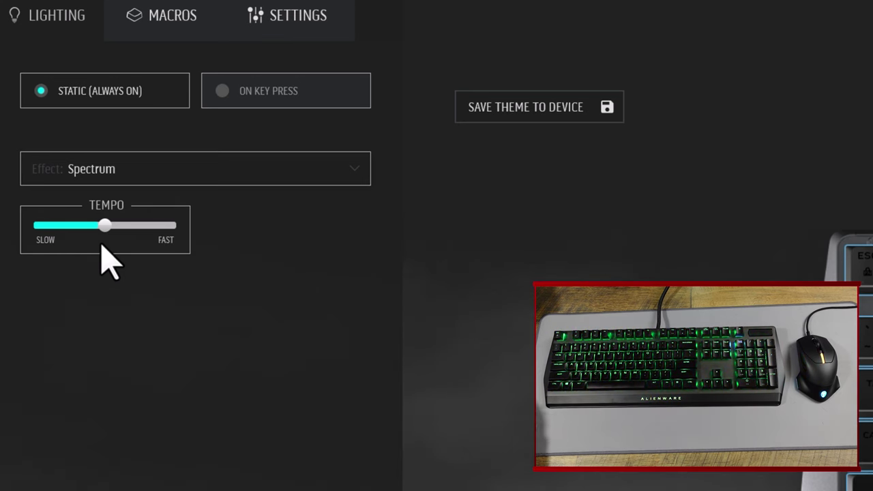
Set the keyboard's static lighting effect to Single Color Wave and the mouse's lighting effect to Color Wave
{"action": "left_click", "coordinate": [359, 172]}
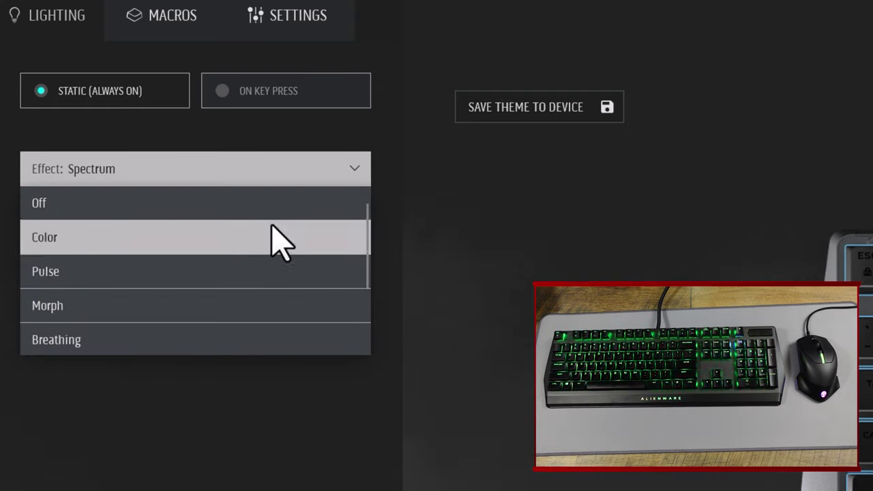
{"action": "scroll", "coordinate": [225, 289], "scroll_direction": "down", "scroll_amount": 3}
{"action": "left_click", "coordinate": [232, 303]}
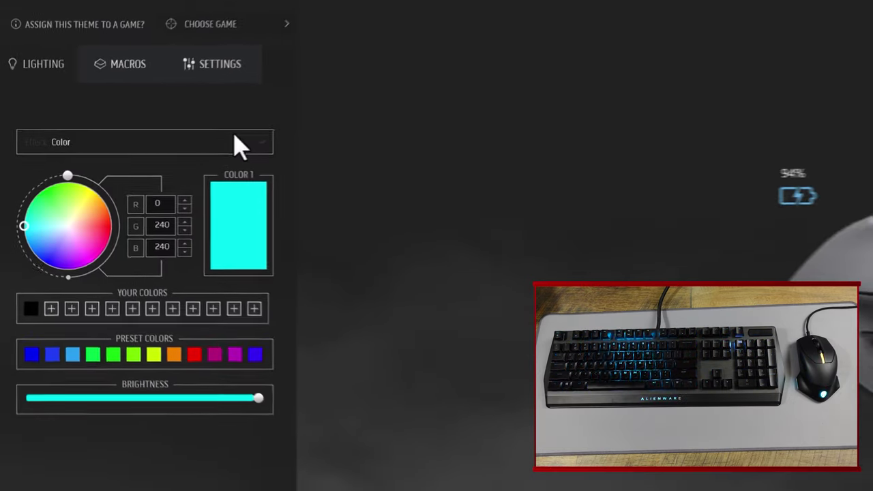
{"action": "left_click", "coordinate": [239, 145]}
{"action": "scroll", "coordinate": [210, 174], "scroll_direction": "down", "scroll_amount": 2}
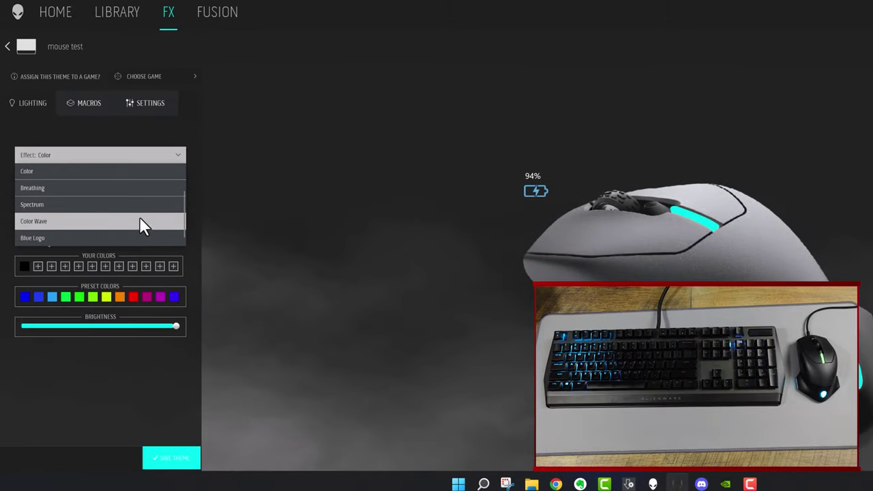
{"action": "left_click", "coordinate": [142, 223]}
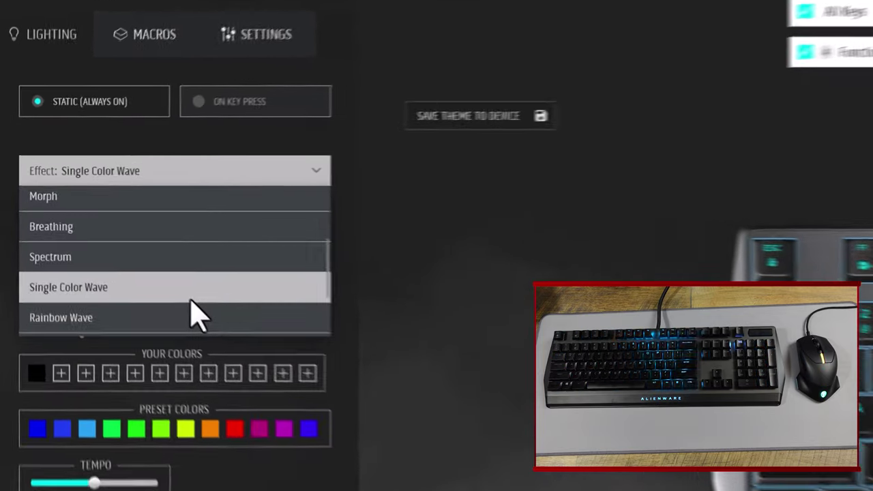
Try the Rainbow Wave and Scanner effects in turn on the keyboard, and open the mouse's list of lighting effects
{"action": "scroll", "coordinate": [109, 256], "scroll_direction": "down", "scroll_amount": 1}
{"action": "left_click", "coordinate": [197, 295]}
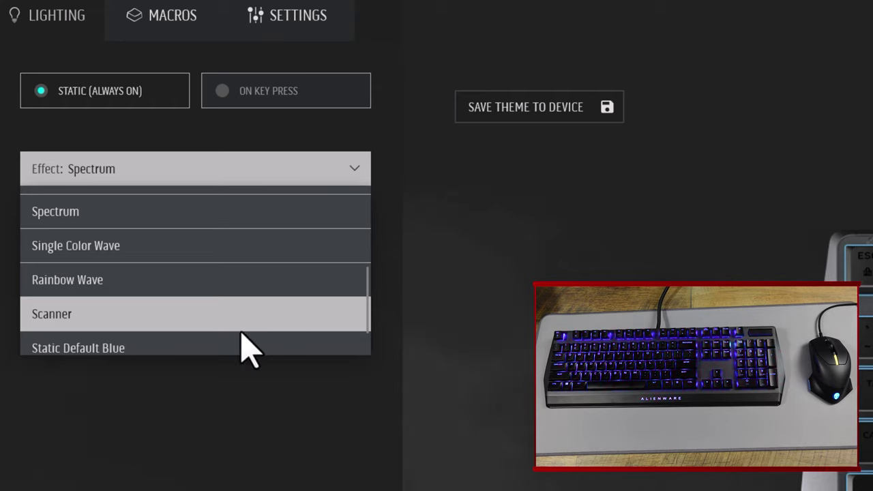
{"action": "left_click", "coordinate": [243, 316]}
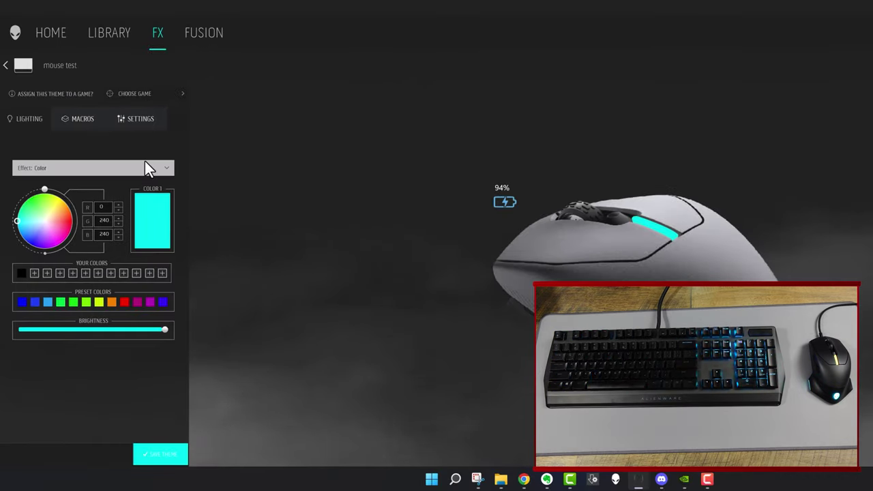
{"action": "left_click", "coordinate": [145, 161]}
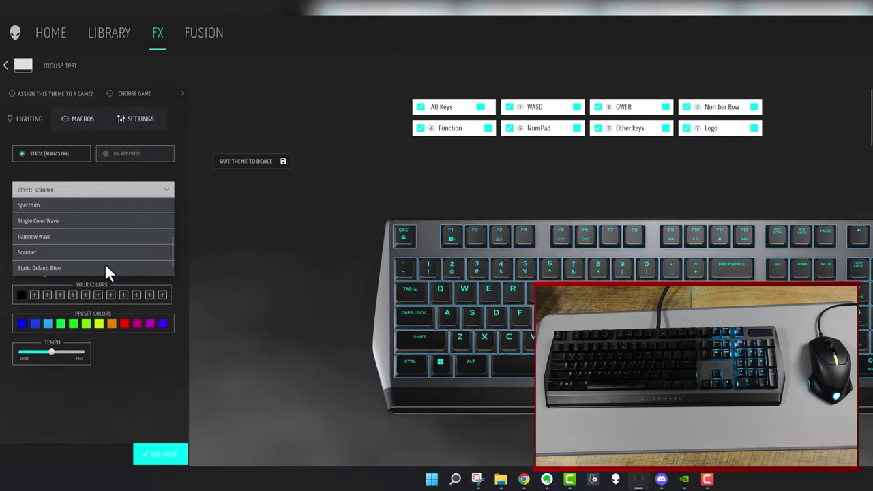
Set the keyboard's static lighting effect to Static Default Blue and the mouse's lighting effect to Blue Logo
{"action": "left_click", "coordinate": [105, 267]}
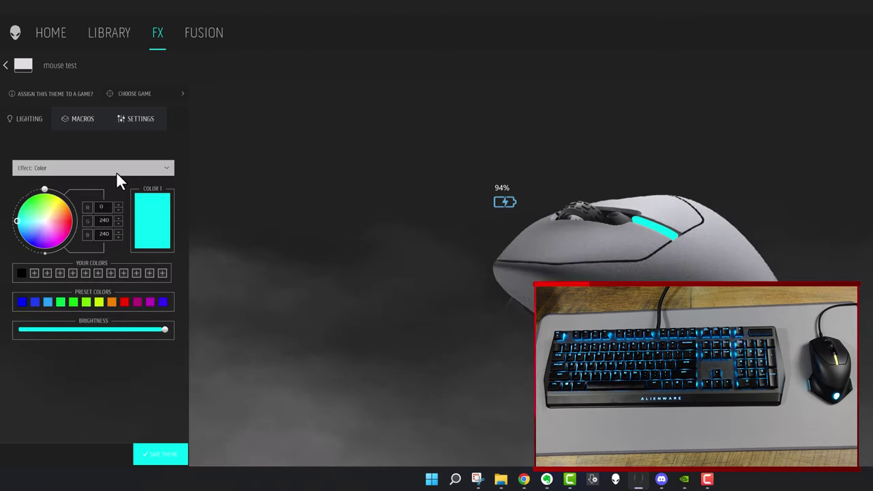
{"action": "left_click", "coordinate": [116, 170]}
{"action": "scroll", "coordinate": [99, 242], "scroll_direction": "down", "scroll_amount": 1}
{"action": "left_click", "coordinate": [95, 244]}
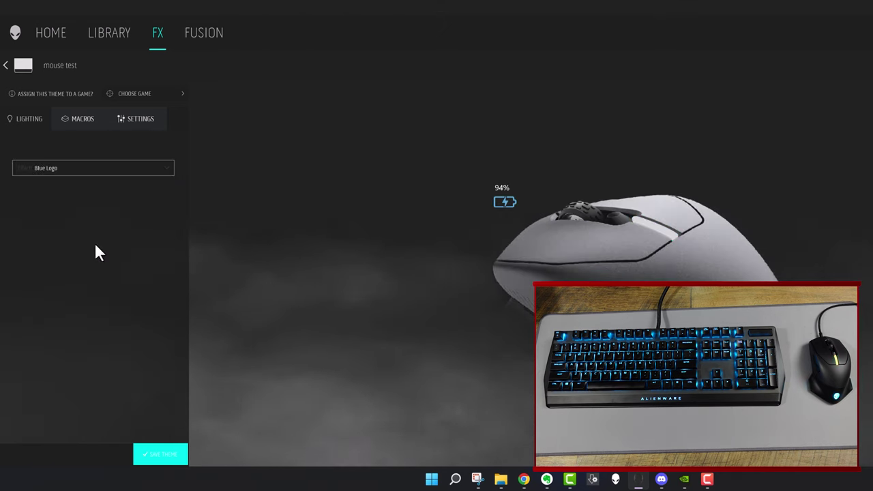